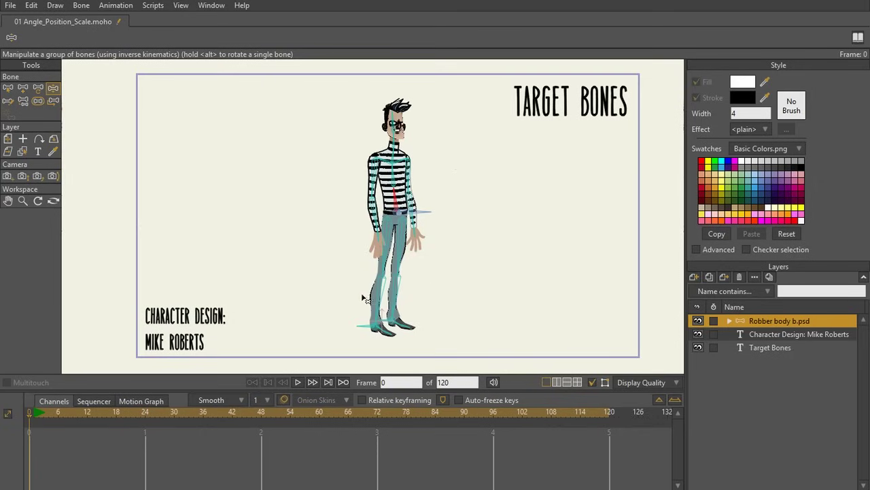
# Test the rig by crouching the character from the hip bone
pyautogui.scroll(3, 422, 290)
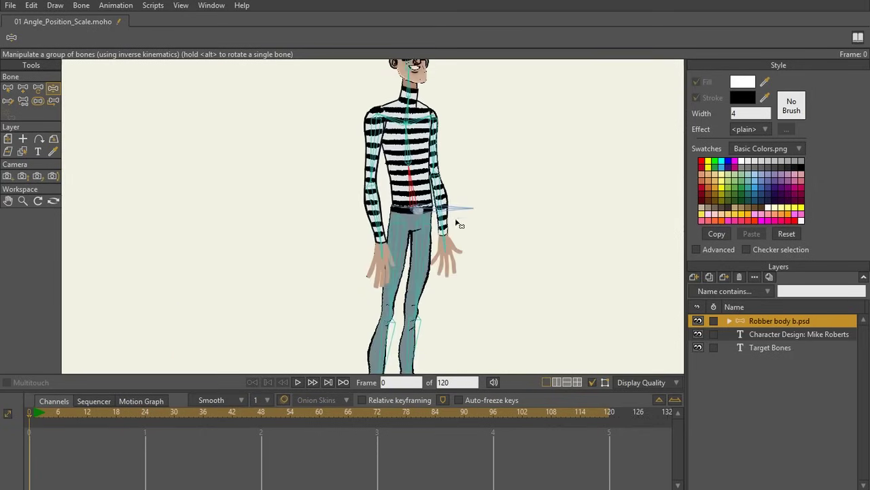
pyautogui.scroll(-1, 456, 212)
pyautogui.scroll(-2, 443, 203)
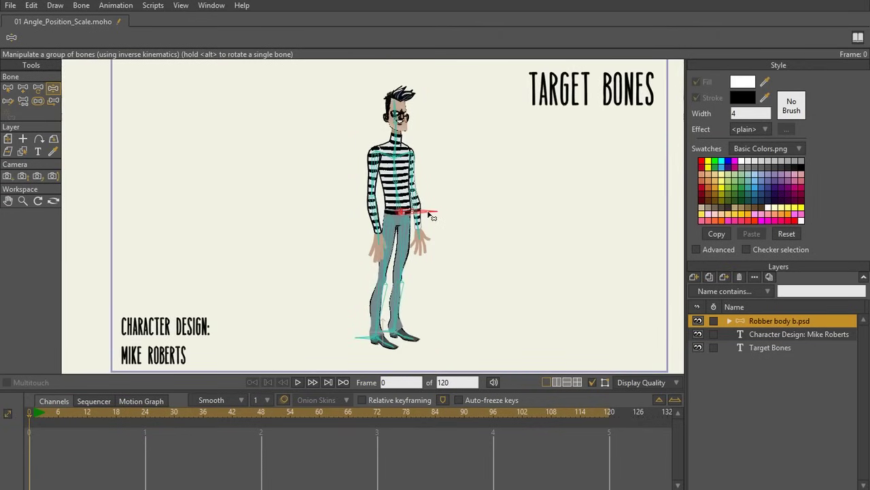
pyautogui.moveTo(430, 216); pyautogui.dragTo(416, 259)
# Select the left and right heel bones together
pyautogui.press('t')
pyautogui.scroll(5, 418, 313)
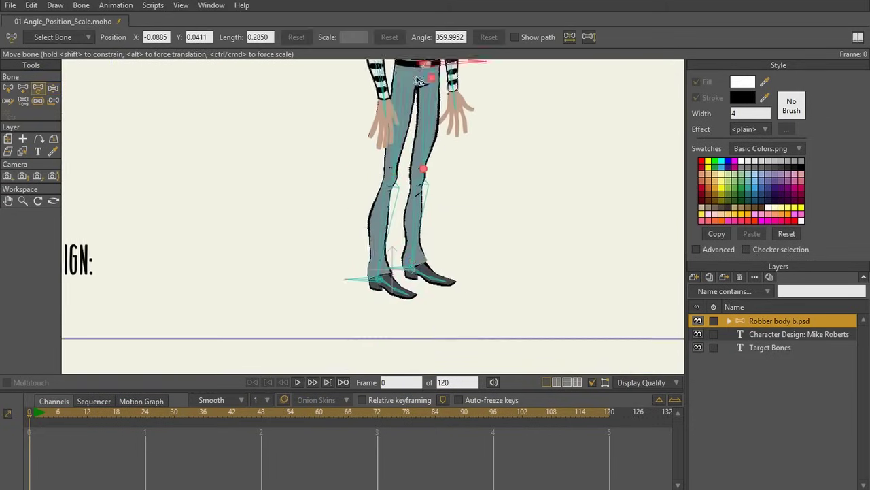
pyautogui.scroll(1, 402, 232)
pyautogui.click(377, 243)
pyautogui.press('b')
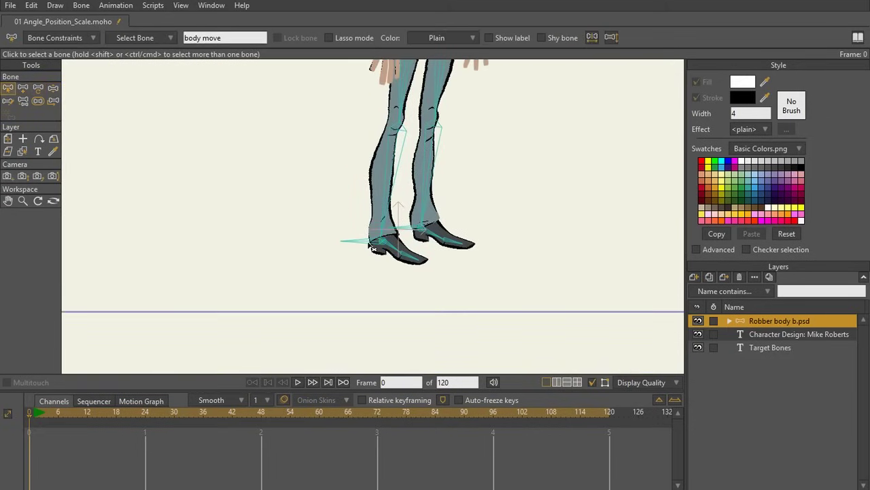
pyautogui.keyDown('shift'); pyautogui.click(416, 234); pyautogui.keyUp('shift')
pyautogui.scroll(1, 414, 245)
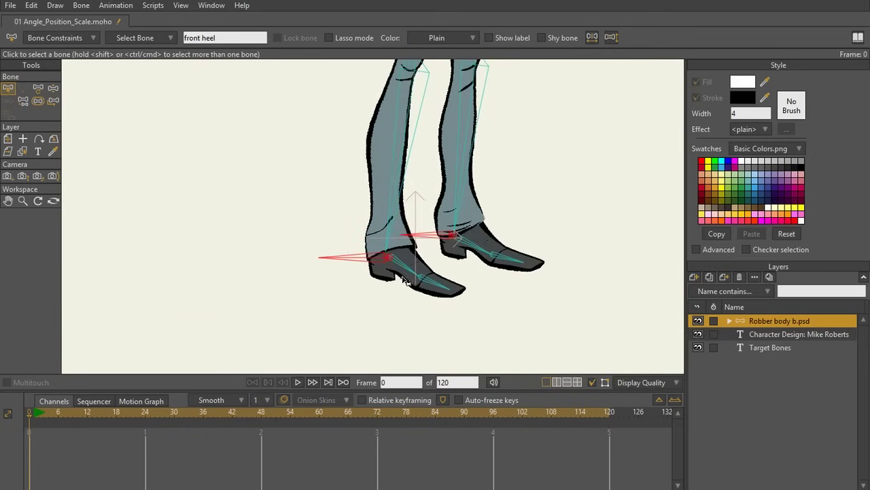
pyautogui.scroll(4, 403, 279)
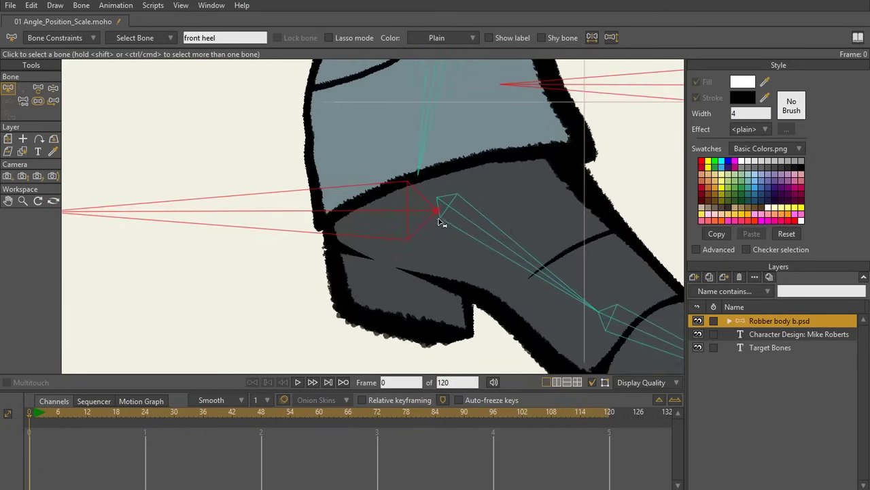
pyautogui.scroll(-8, 441, 222)
# Pose with inverse kinematics: lean the body, bend the left leg, shift right, raise the target bone
pyautogui.press('z')
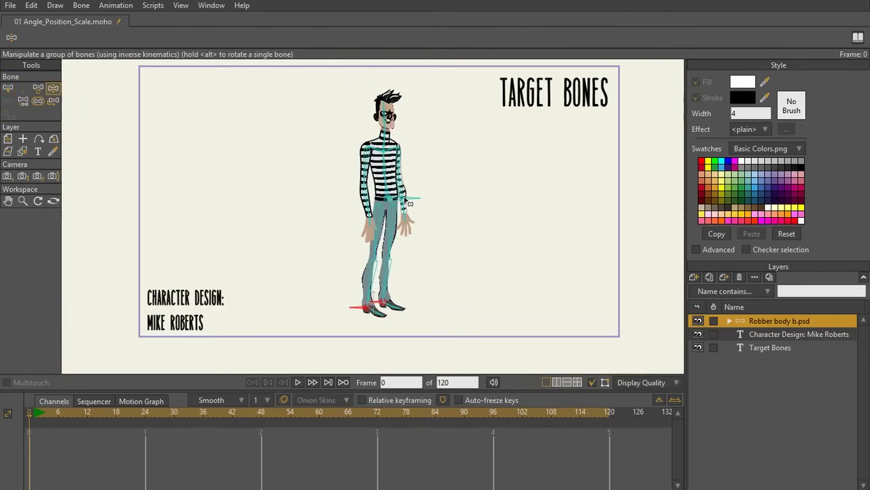
pyautogui.moveTo(410, 202); pyautogui.dragTo(395, 233)
pyautogui.moveTo(365, 314); pyautogui.dragTo(431, 287)
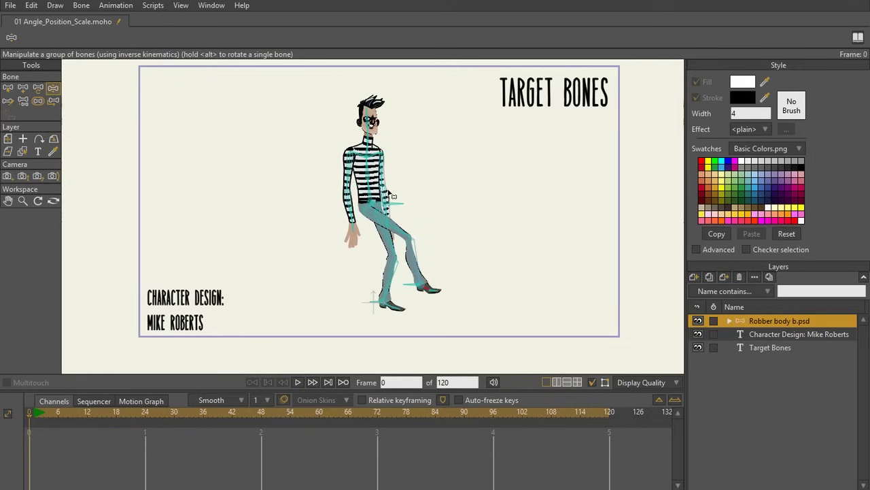
pyautogui.moveTo(393, 196); pyautogui.dragTo(469, 164)
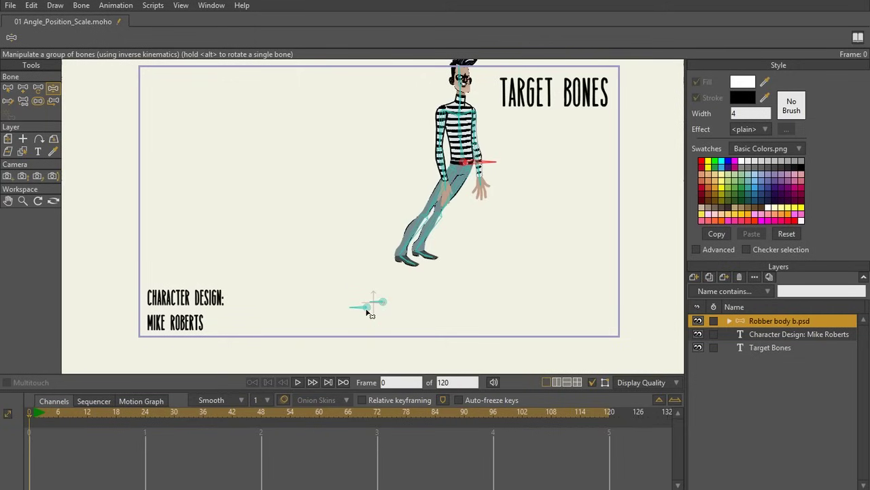
pyautogui.moveTo(367, 312); pyautogui.dragTo(468, 243)
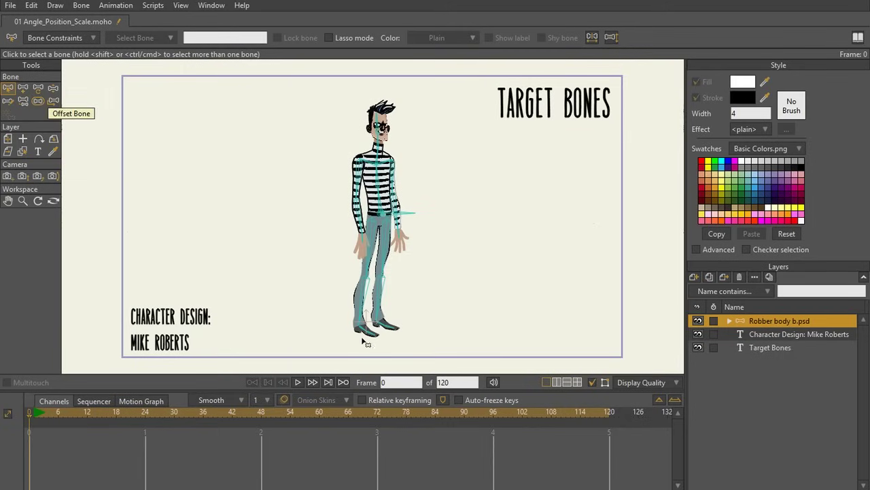
# Try drawing new bones at the left boot heel and delete the misplaced ones
pyautogui.scroll(3, 342, 332)
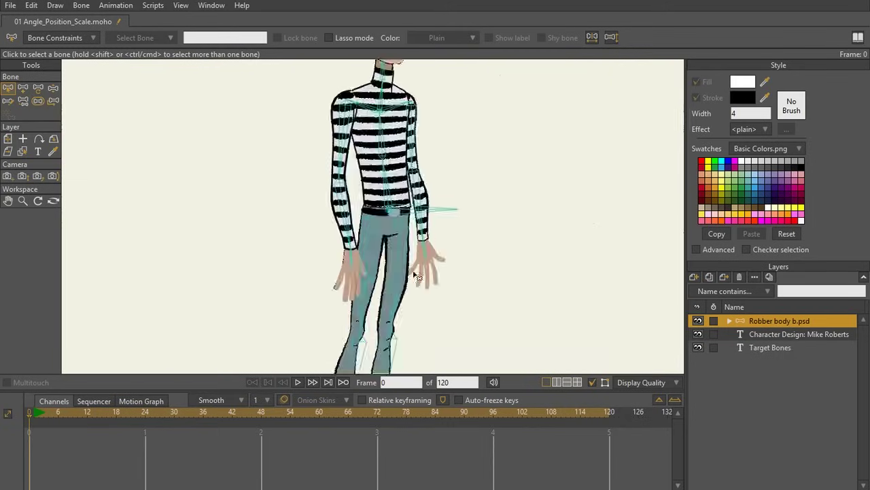
pyautogui.scroll(-3, 401, 226)
pyautogui.scroll(2, 401, 226)
pyautogui.scroll(3, 451, 194)
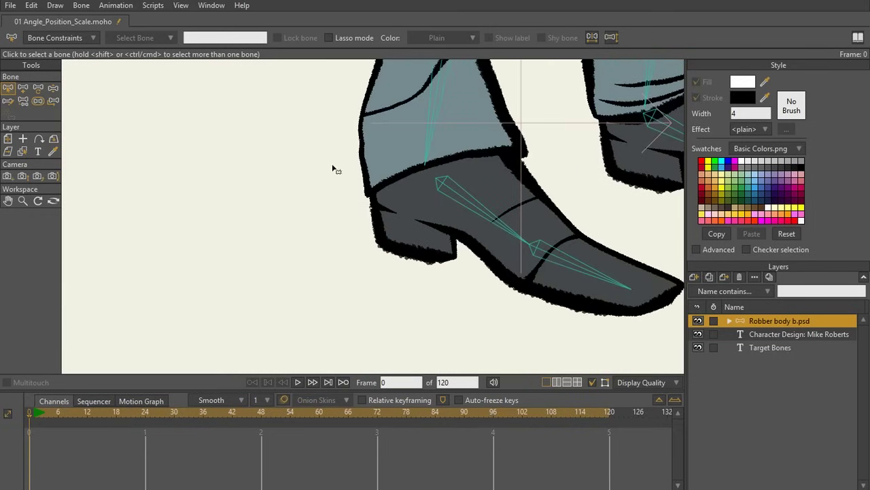
pyautogui.scroll(-2, 398, 178)
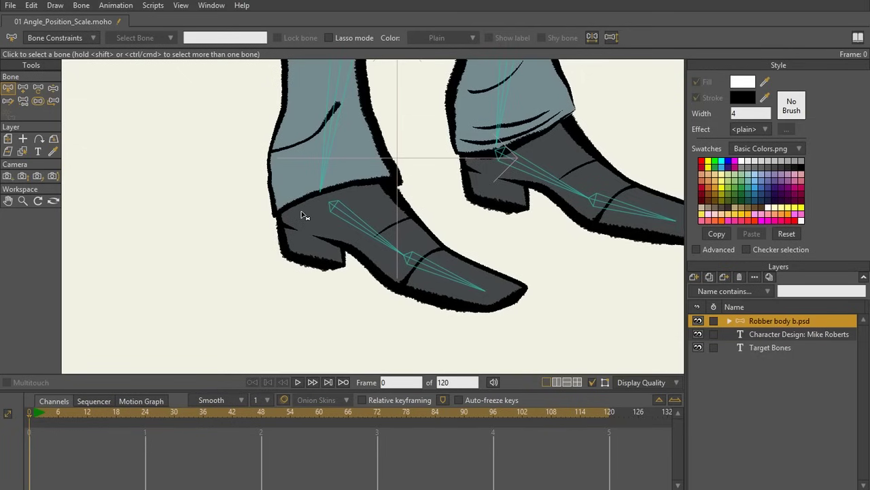
pyautogui.scroll(2, 304, 216)
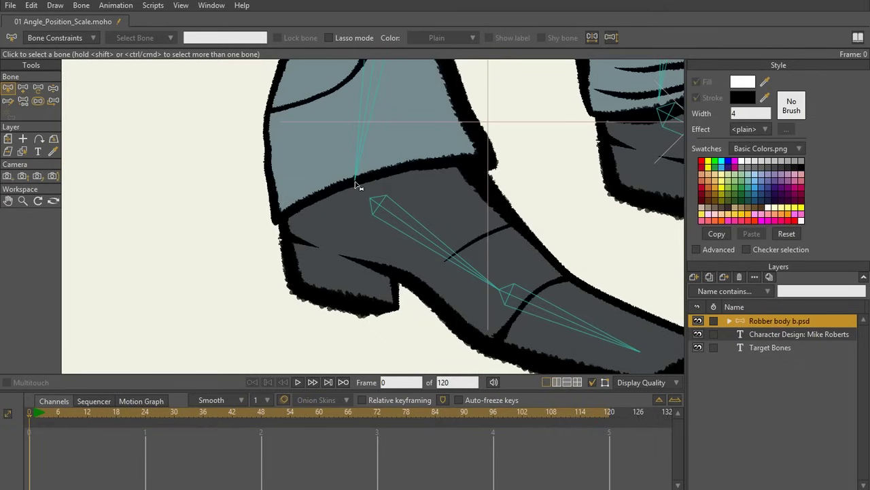
pyautogui.scroll(1, 359, 197)
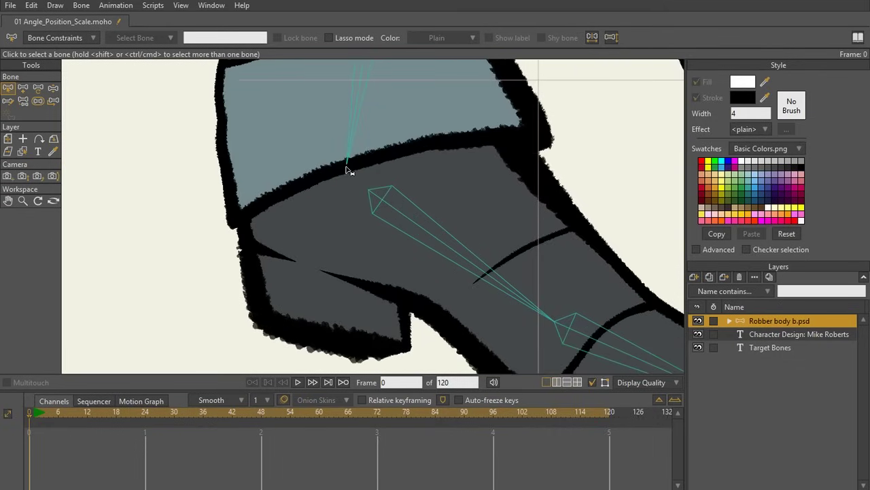
pyautogui.press('a')
pyautogui.moveTo(345, 165); pyautogui.dragTo(132, 152)
pyautogui.scroll(-2, 481, 148)
pyautogui.moveTo(481, 147); pyautogui.dragTo(412, 179)
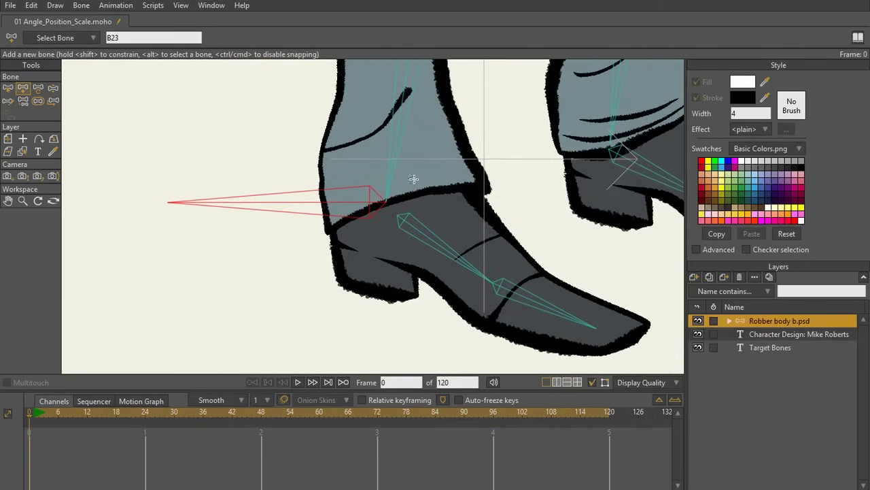
pyautogui.press('Delete')
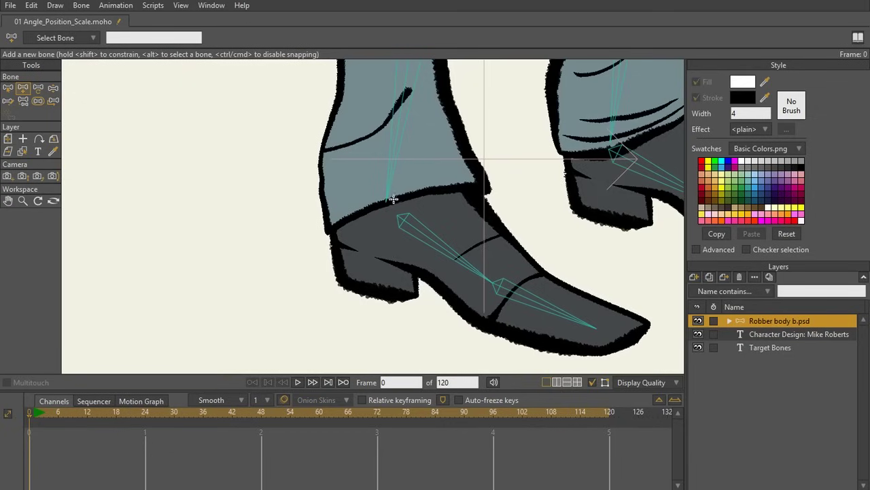
pyautogui.click(385, 202)
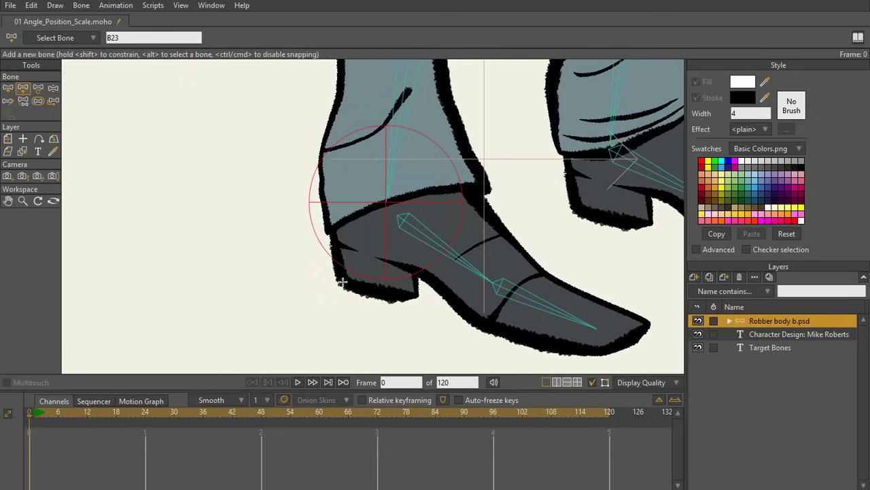
pyautogui.press('Delete')
# Draw bone B23 from the left boot heel and aim it straight back, about 181°
pyautogui.moveTo(386, 204); pyautogui.dragTo(315, 381)
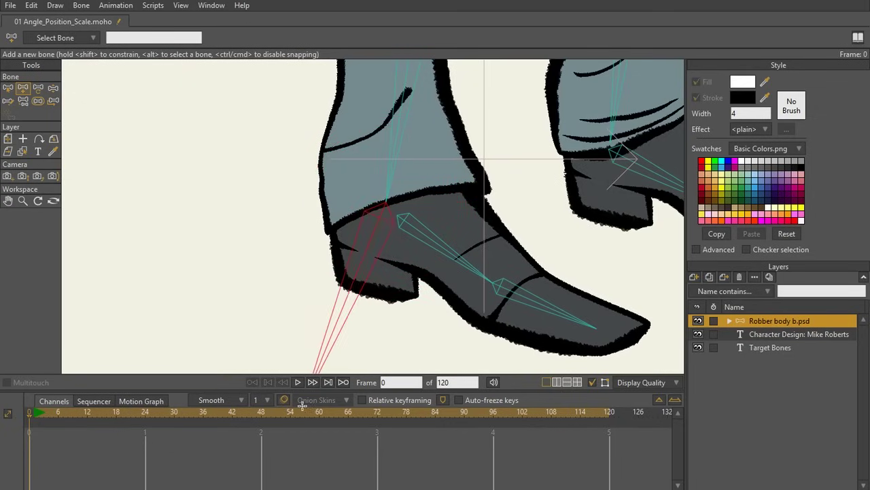
pyautogui.scroll(-2, 320, 289)
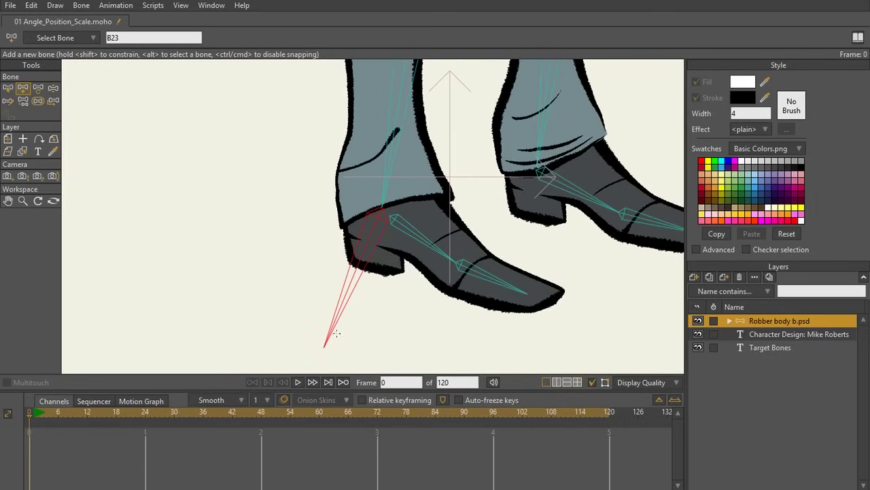
pyautogui.press('t')
pyautogui.moveTo(331, 336); pyautogui.dragTo(219, 214)
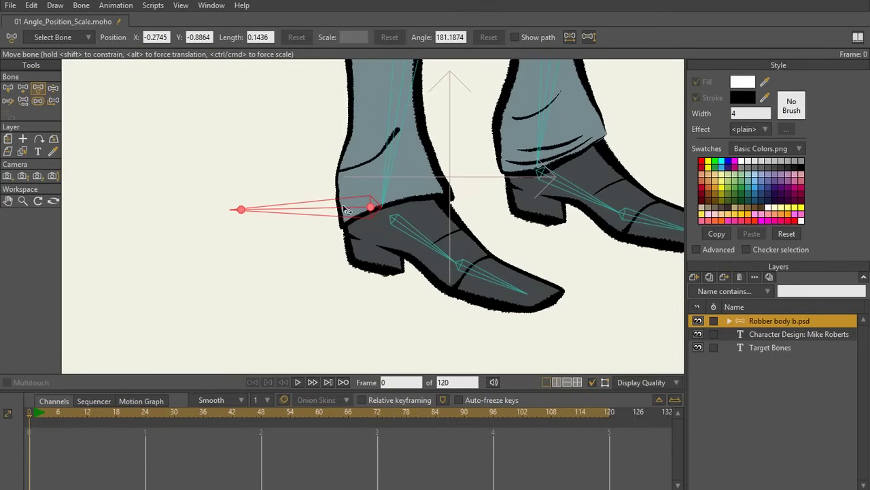
pyautogui.press('s')
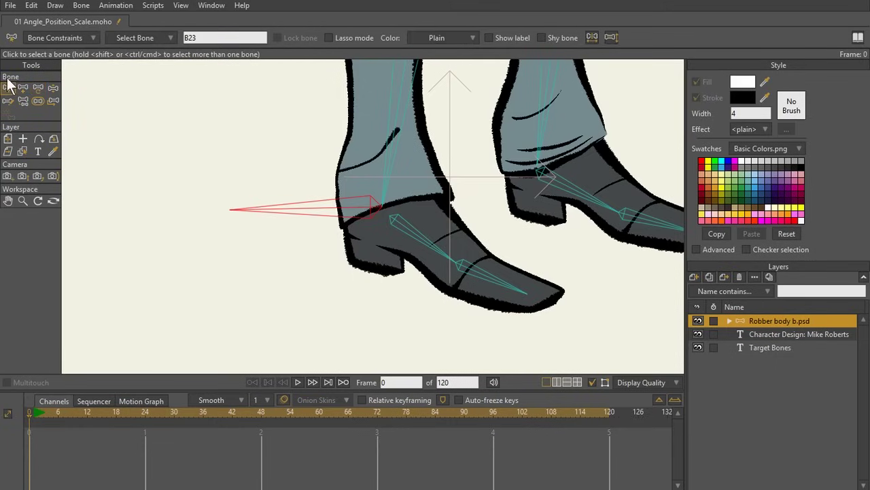
# Draw heel bone B24 straight back from the other boot's ankle joint
pyautogui.click(255, 260)
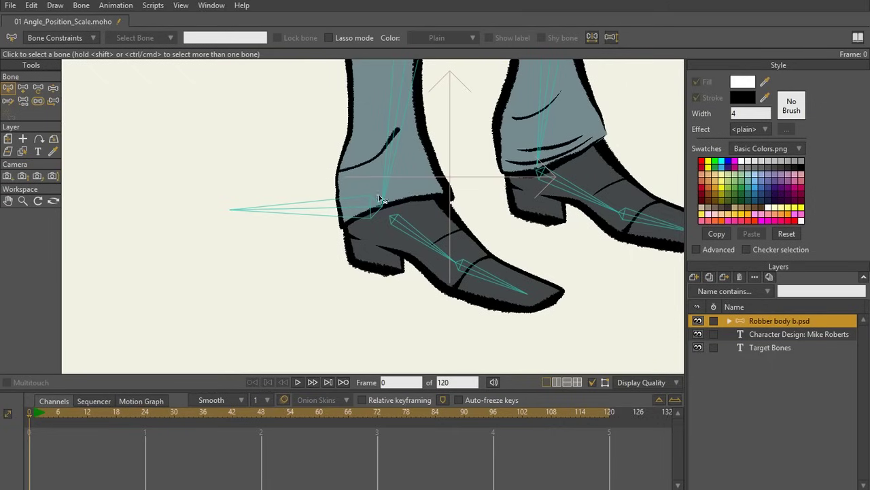
pyautogui.moveTo(571, 212); pyautogui.dragTo(451, 239)
pyautogui.scroll(4, 449, 238)
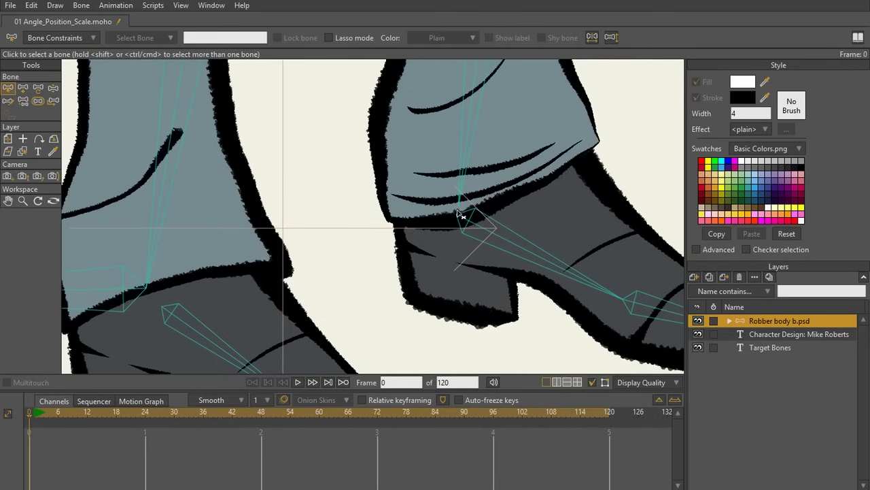
pyautogui.press('a')
pyautogui.moveTo(458, 204); pyautogui.dragTo(271, 207)
pyautogui.scroll(-5, 233, 210)
pyautogui.scroll(-1, 273, 205)
pyautogui.press('b')
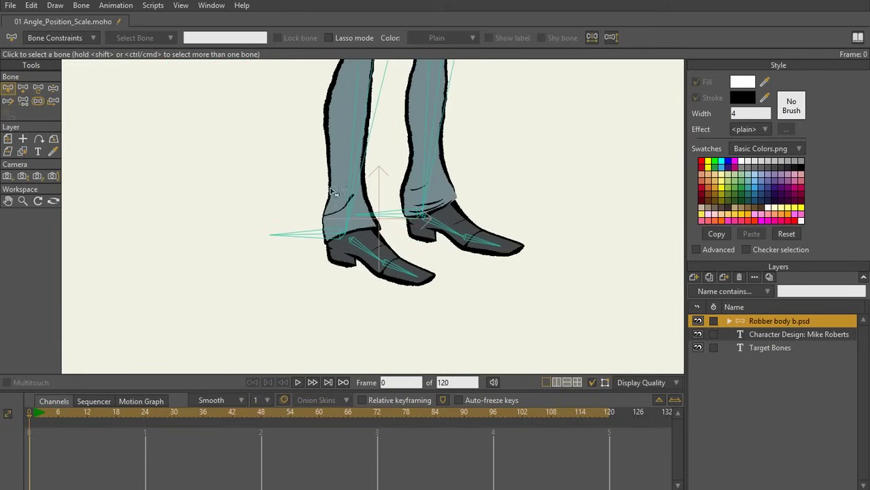
pyautogui.scroll(-1, 362, 219)
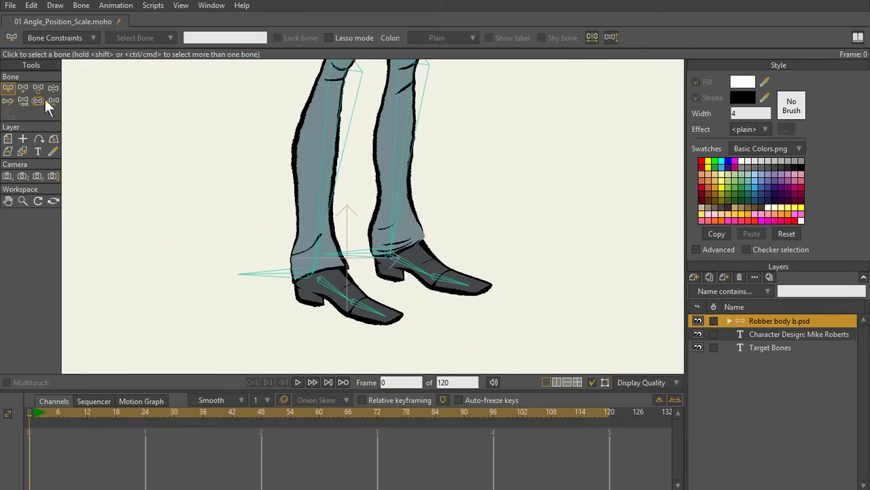
# Reparent the left boot's heel bone so it is detached from its shin bone
pyautogui.click(27, 100)
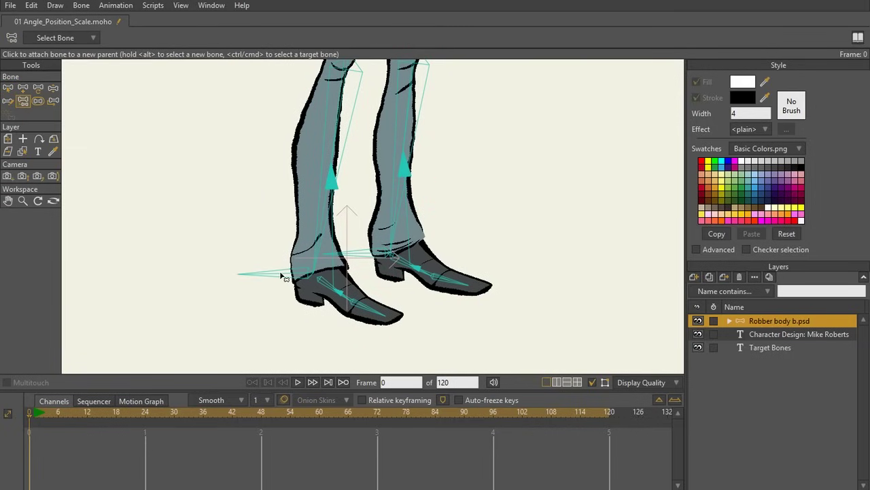
pyautogui.keyDown('alt'); pyautogui.click(330, 246); pyautogui.keyUp('alt')
pyautogui.click(325, 232)
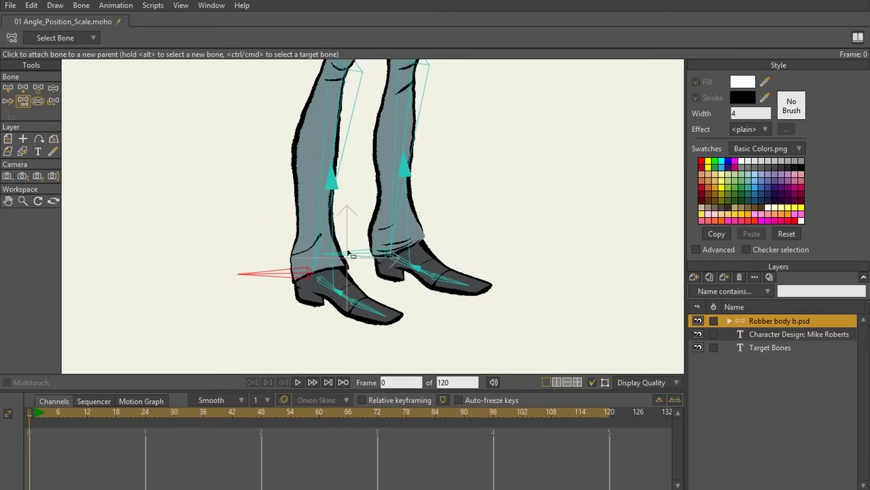
pyautogui.scroll(1, 286, 338)
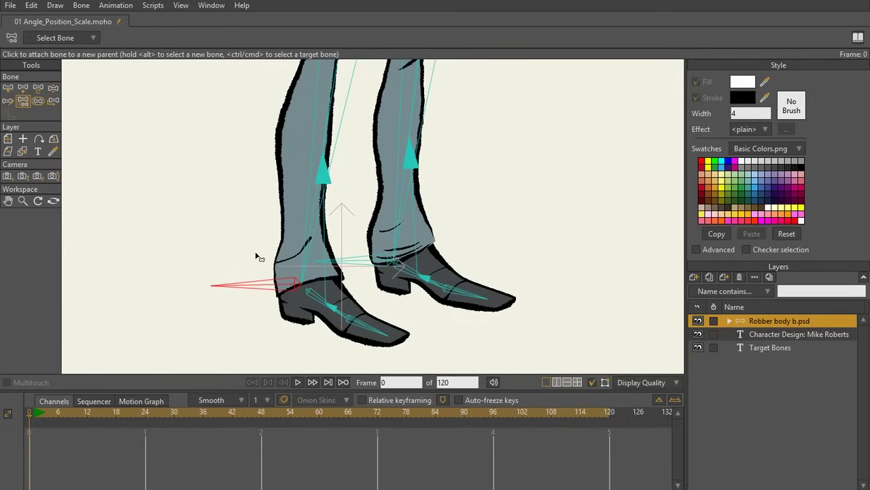
pyautogui.press('s')
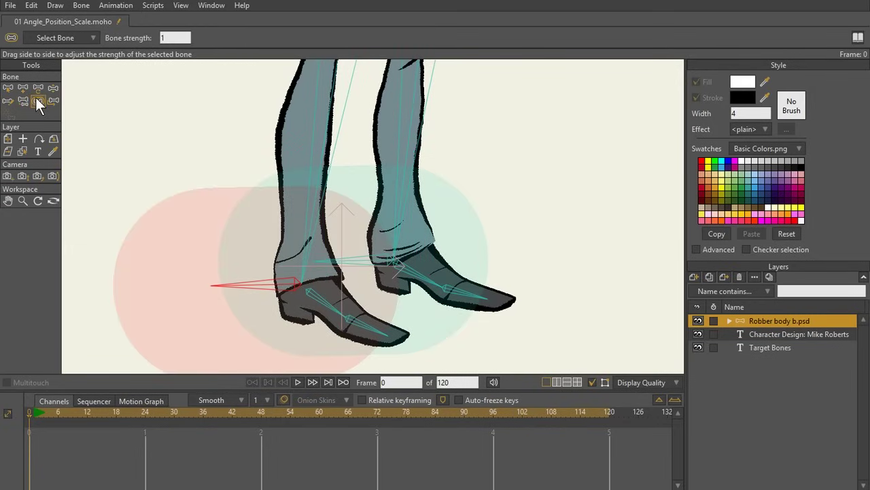
# Select both heel bones and reduce their bone strength to 0
pyautogui.click(310, 288)
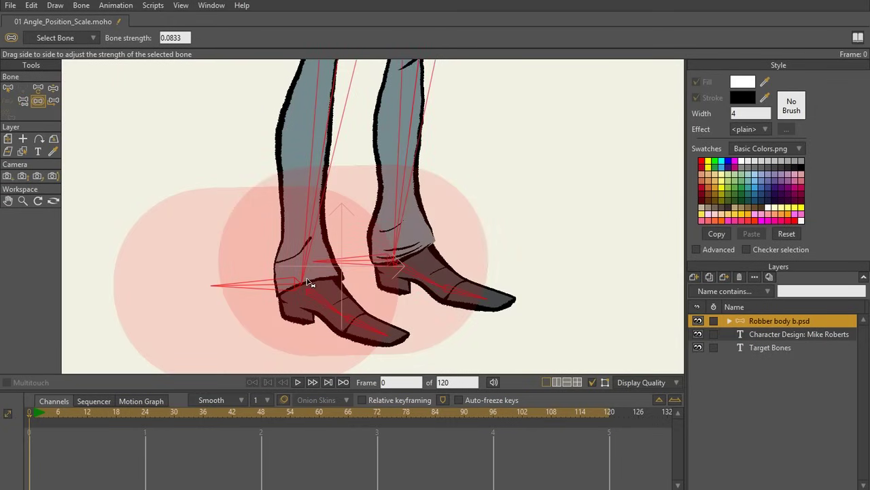
pyautogui.press('b')
pyautogui.click(250, 305)
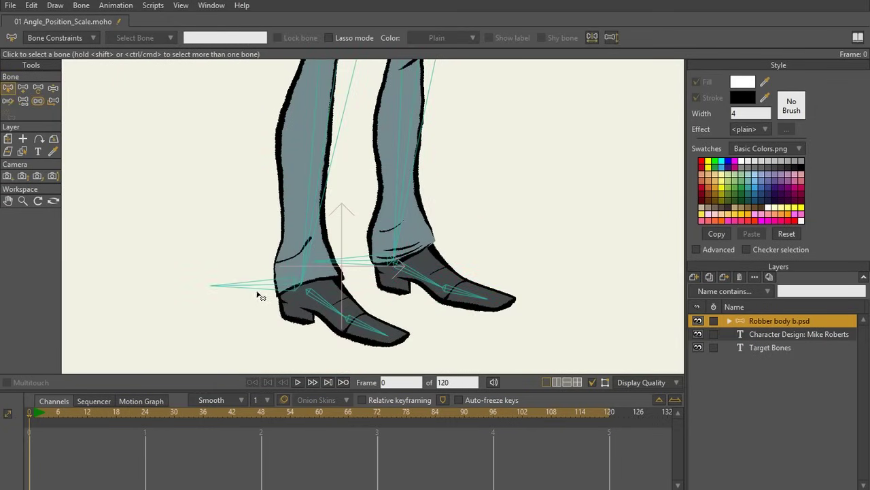
pyautogui.click(263, 286)
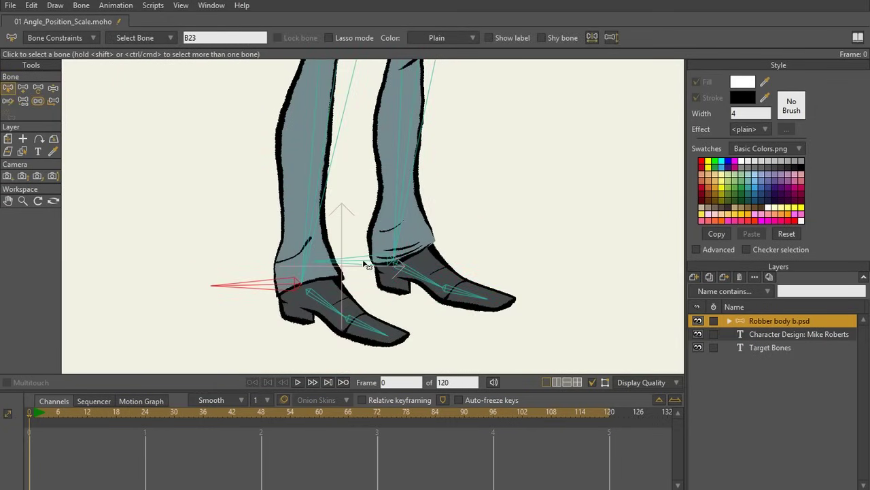
pyautogui.keyDown('shift'); pyautogui.click(366, 263); pyautogui.keyUp('shift')
pyautogui.click(39, 102)
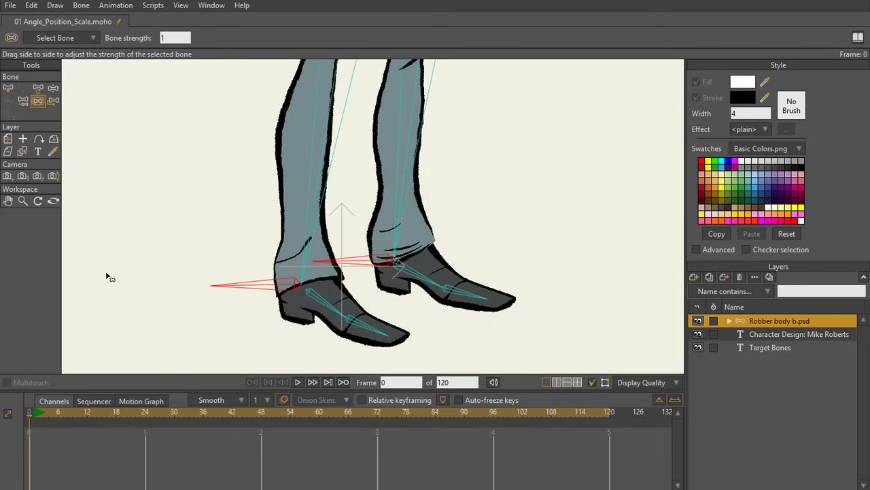
pyautogui.moveTo(106, 276); pyautogui.dragTo(153, 280)
pyautogui.click(7, 89)
pyautogui.scroll(-4, 156, 175)
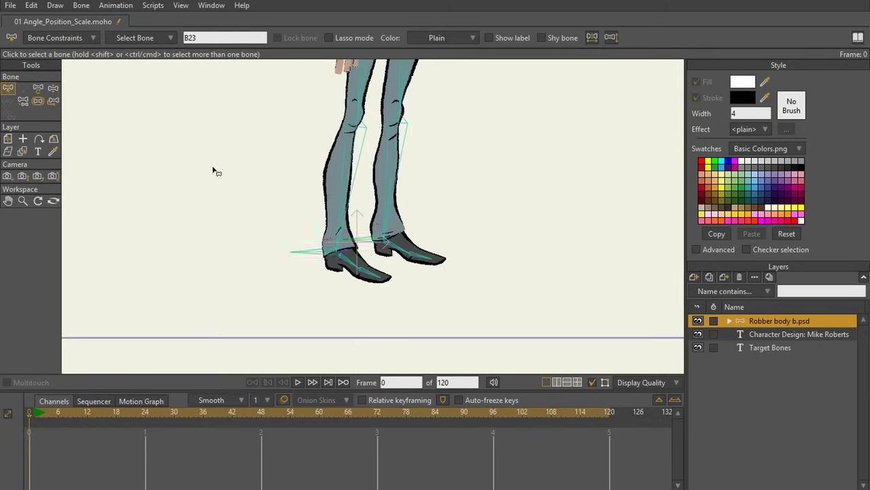
pyautogui.scroll(-4, 258, 166)
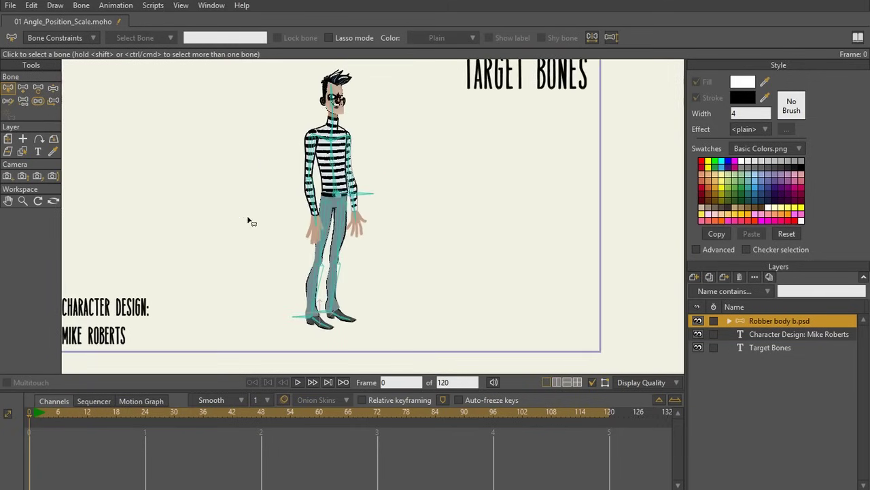
pyautogui.scroll(1, 266, 221)
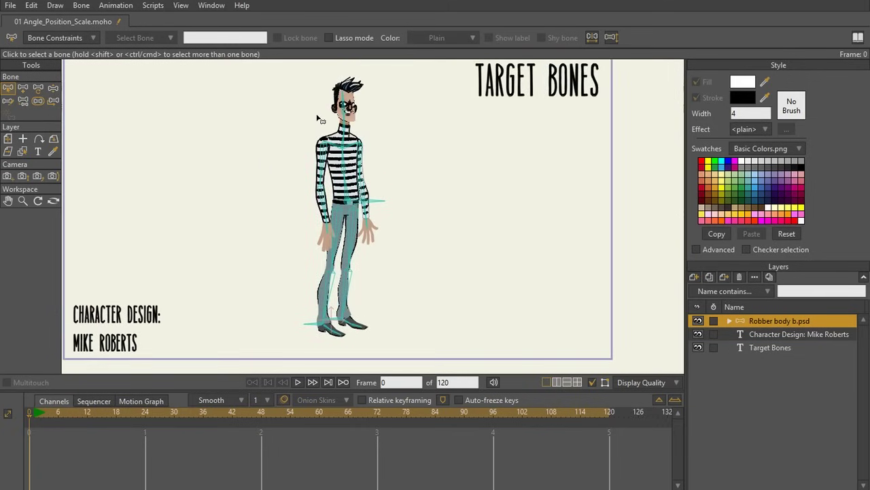
pyautogui.press('z')
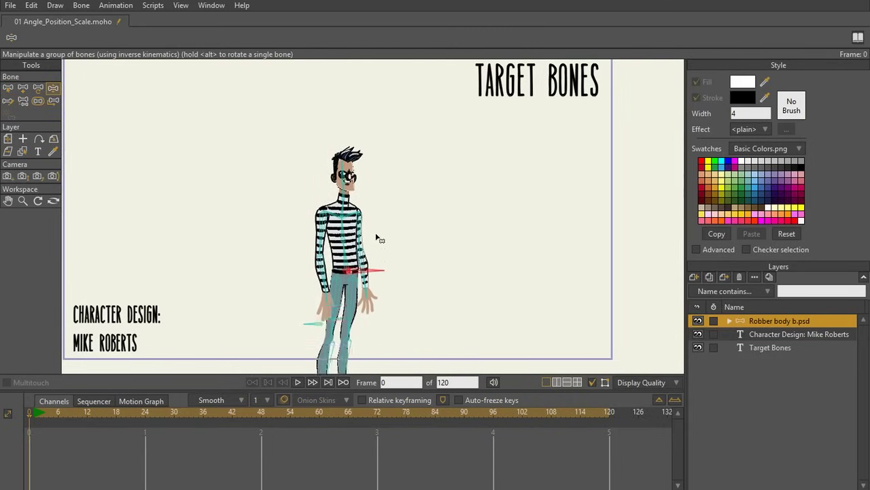
pyautogui.moveTo(379, 267); pyautogui.dragTo(376, 208)
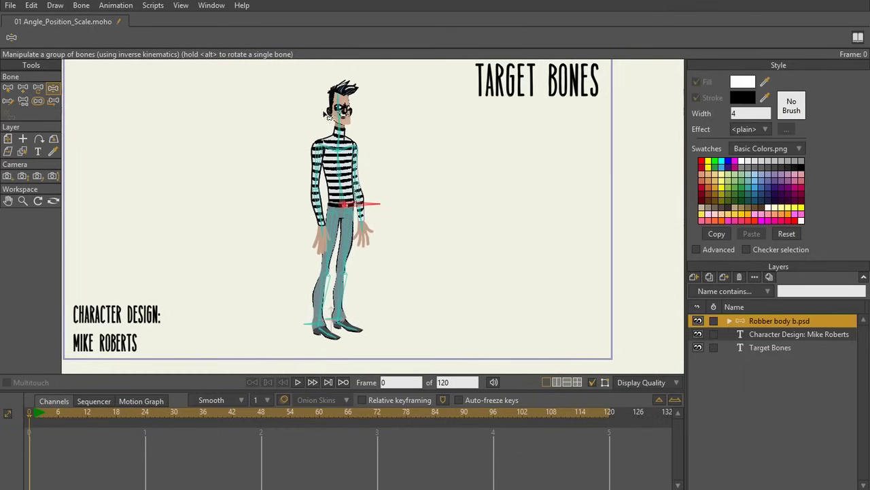
pyautogui.scroll(5, 287, 324)
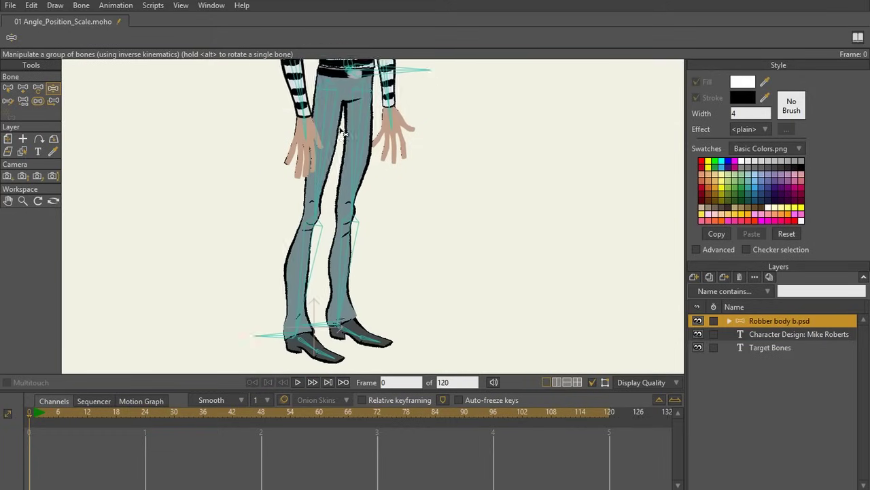
# Select the calf bone to check its name, then clear the selection
pyautogui.scroll(4, 334, 305)
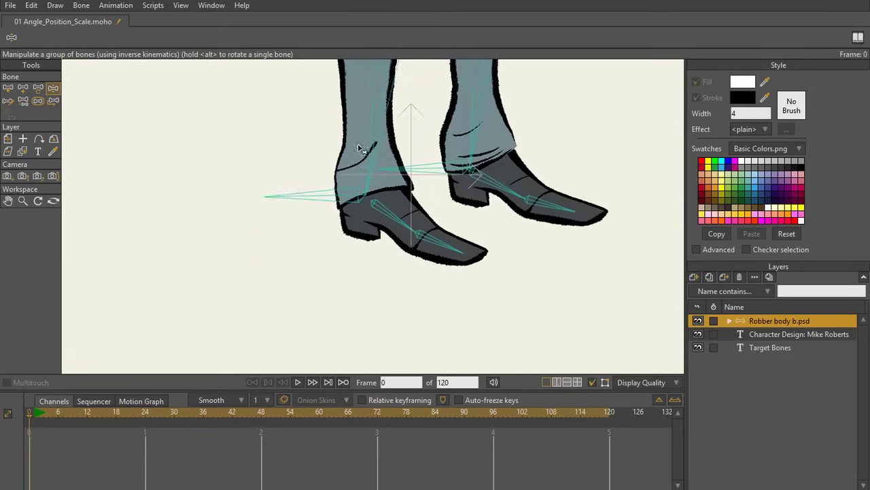
pyautogui.press('b')
pyautogui.scroll(4, 361, 282)
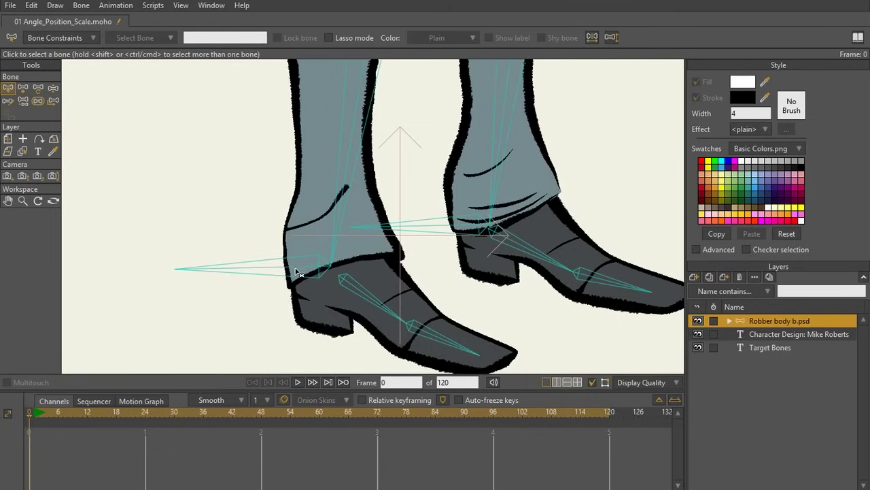
pyautogui.click(353, 149)
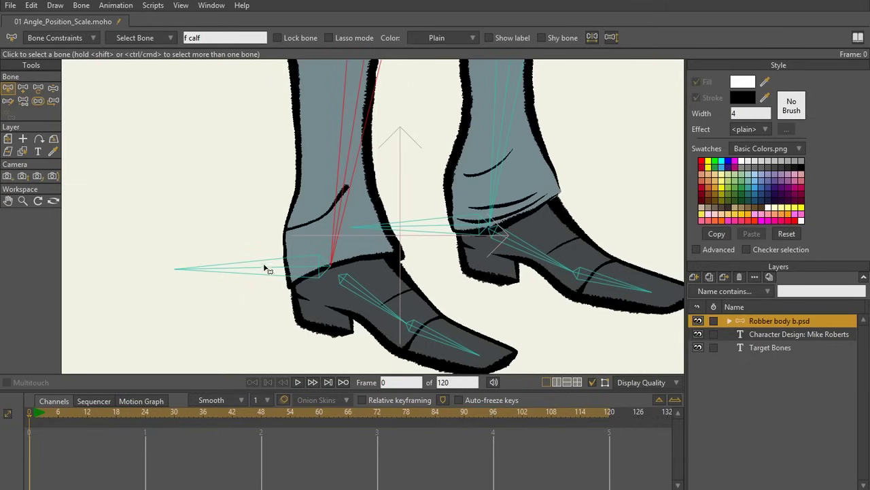
pyautogui.click(221, 62)
# Rename heel bone B23 to 'f target', then select the f calf bone
pyautogui.click(238, 270)
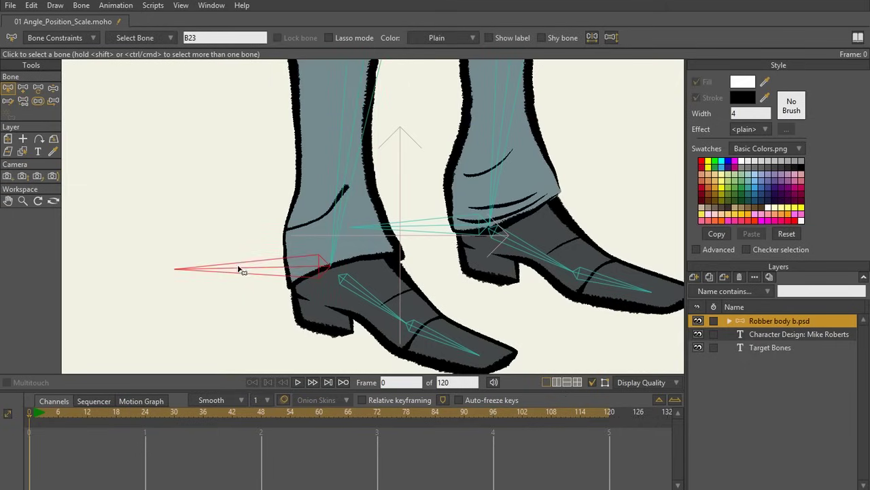
pyautogui.doubleClick(204, 38)
pyautogui.write('f')
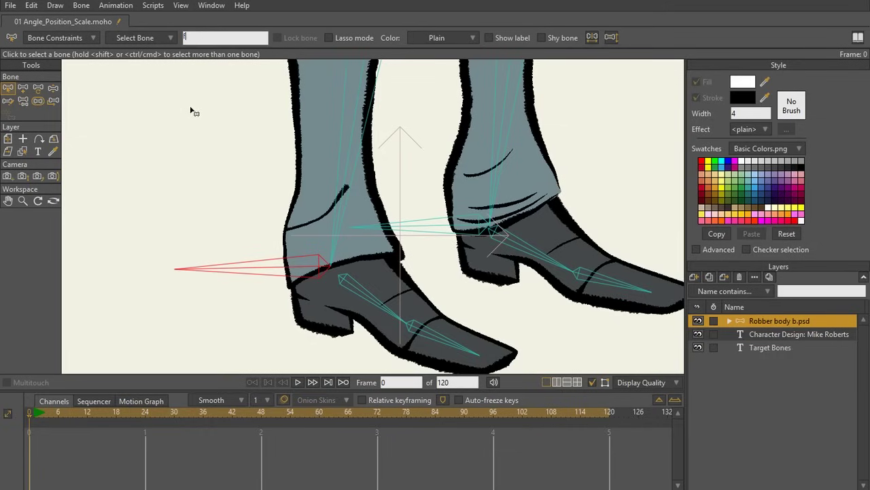
pyautogui.write(' target')
pyautogui.press('Return')
pyautogui.click(159, 121)
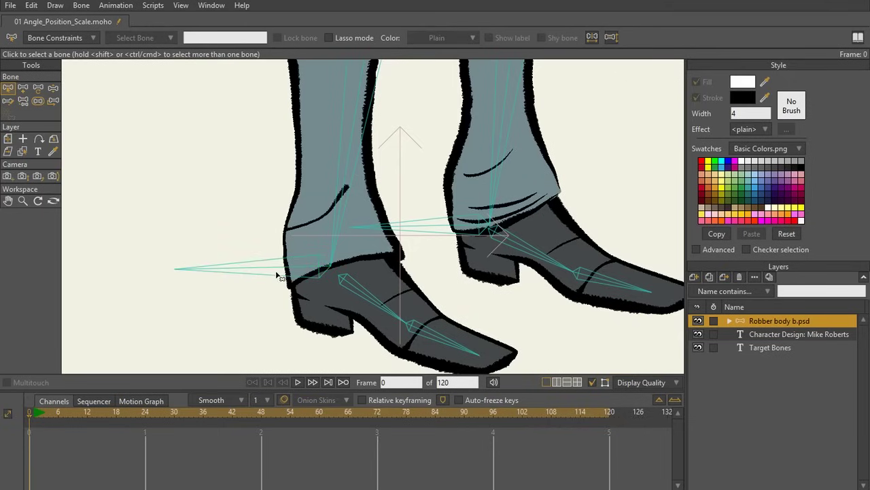
pyautogui.click(351, 158)
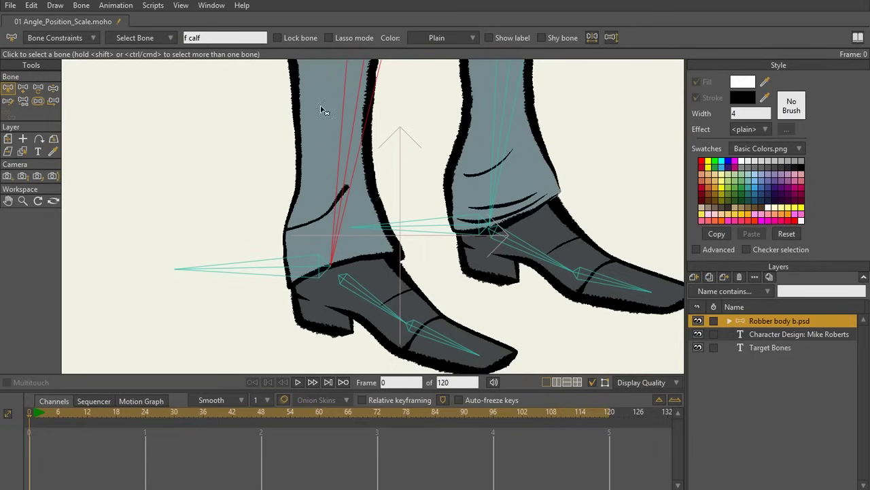
# Set bone B23 as the f calf constraint target, keeping its -170 to 0 angle limits
pyautogui.click(86, 39)
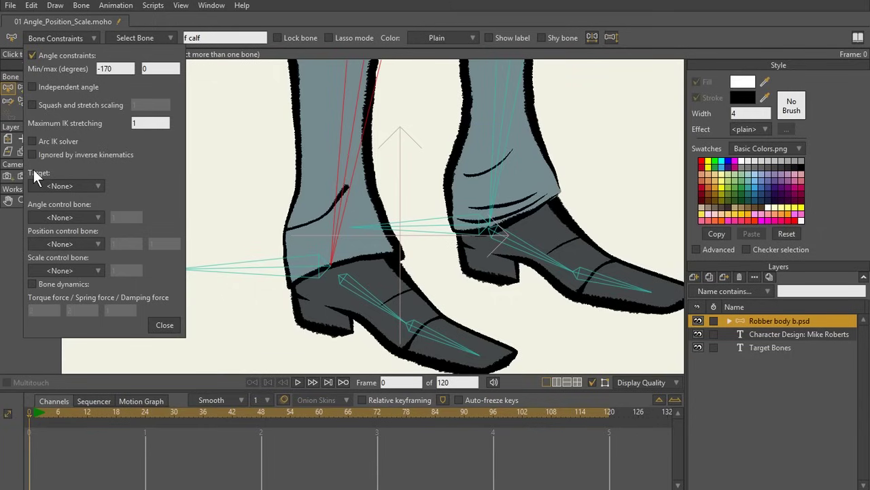
pyautogui.click(96, 185)
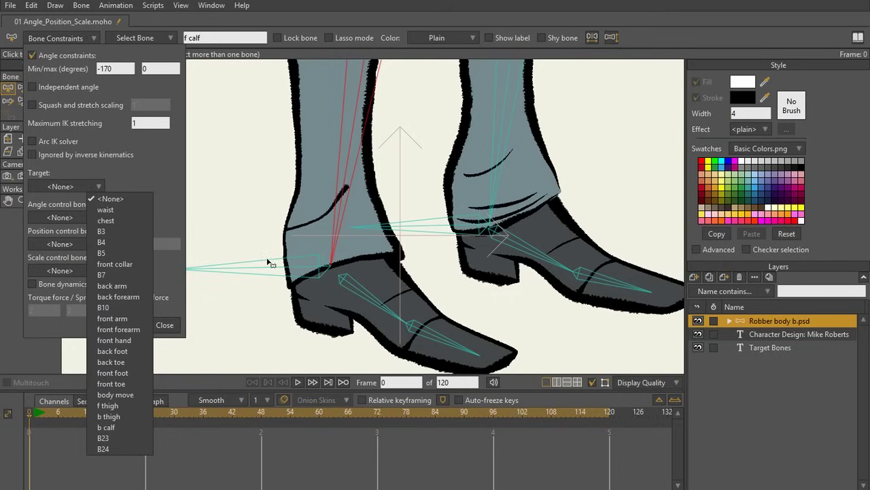
pyautogui.click(299, 269)
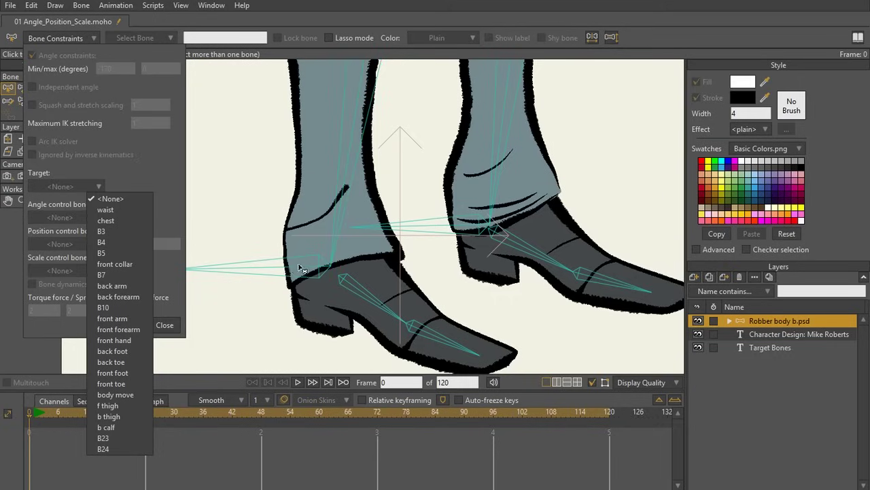
pyautogui.click(287, 271)
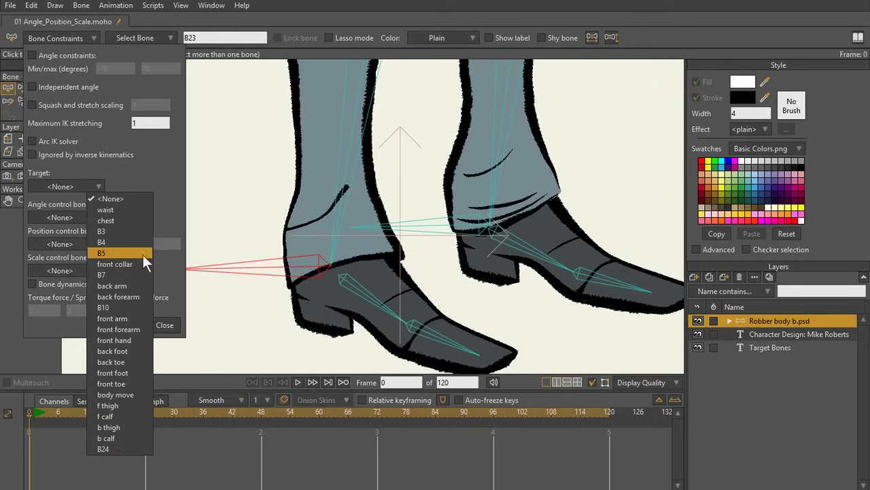
pyautogui.click(166, 216)
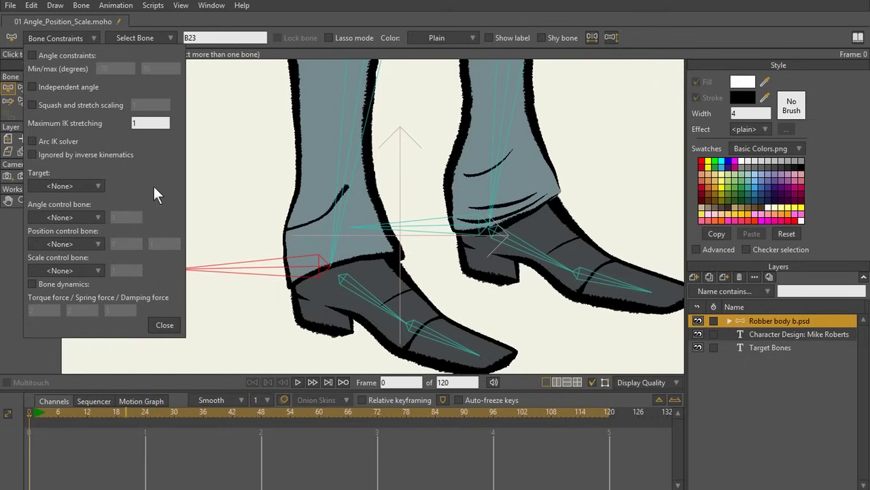
pyautogui.click(343, 186)
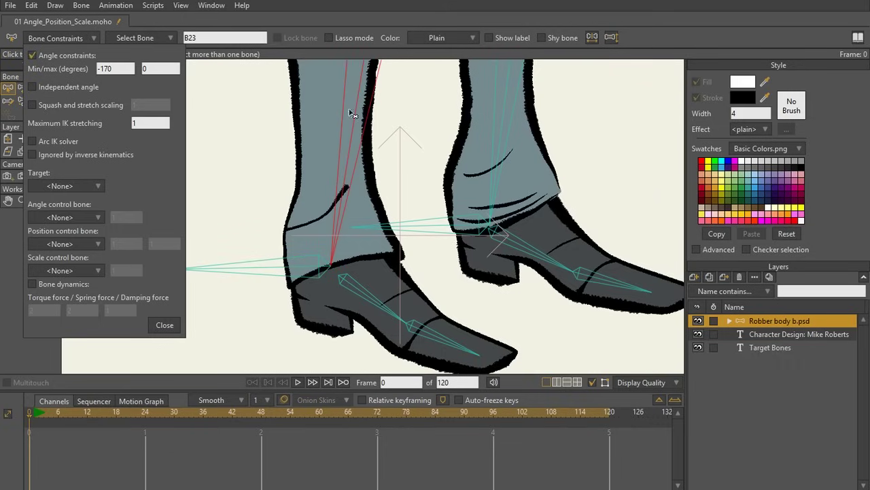
pyautogui.click(99, 185)
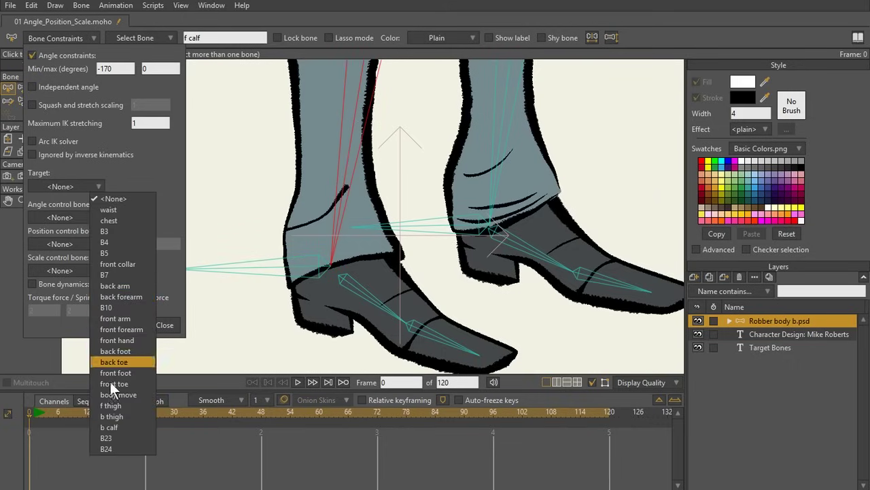
pyautogui.click(109, 438)
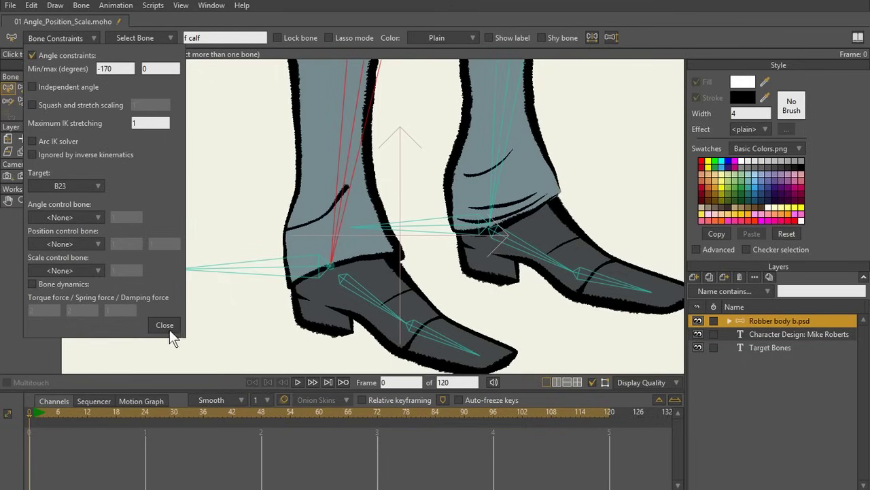
pyautogui.scroll(5, 383, 202)
pyautogui.scroll(5, 383, 201)
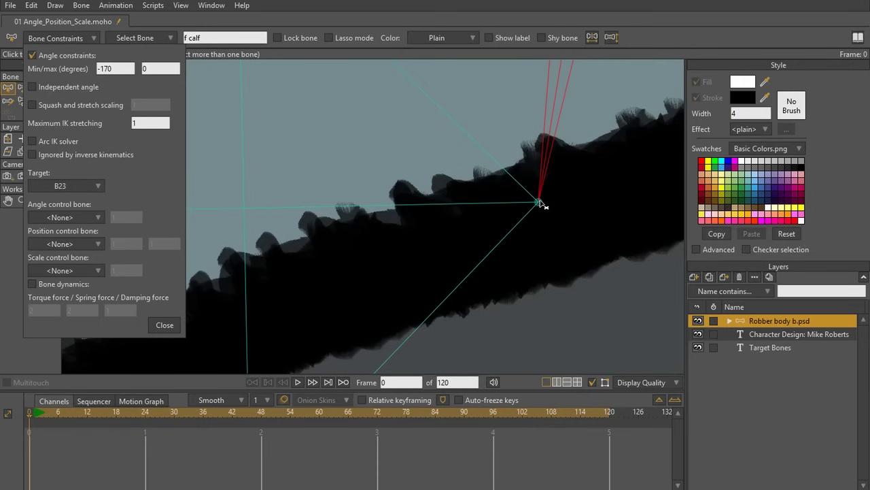
pyautogui.scroll(-8, 396, 291)
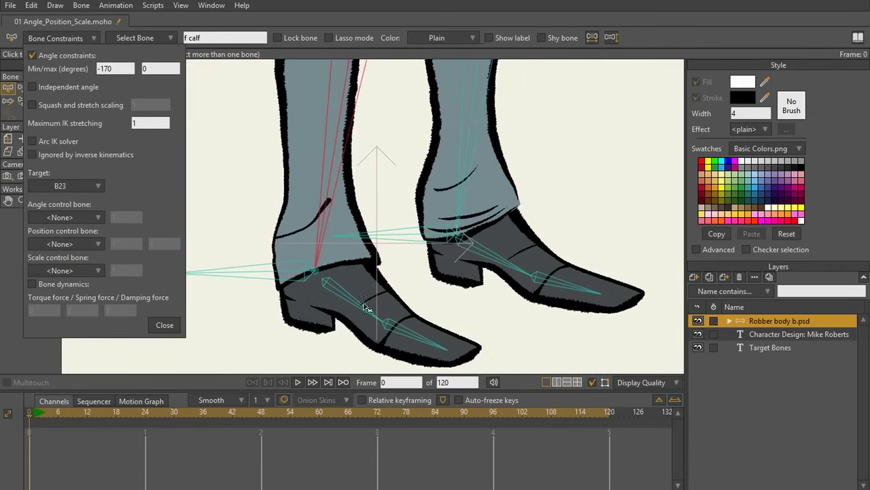
pyautogui.click(165, 325)
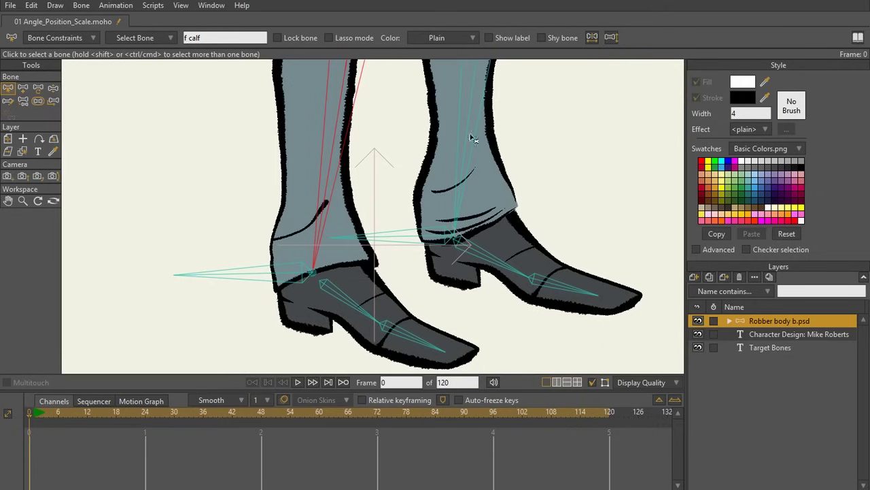
# Select the back leg's b calf bone and activate the Reparent Bone tool
pyautogui.scroll(2, 503, 190)
pyautogui.scroll(1, 462, 219)
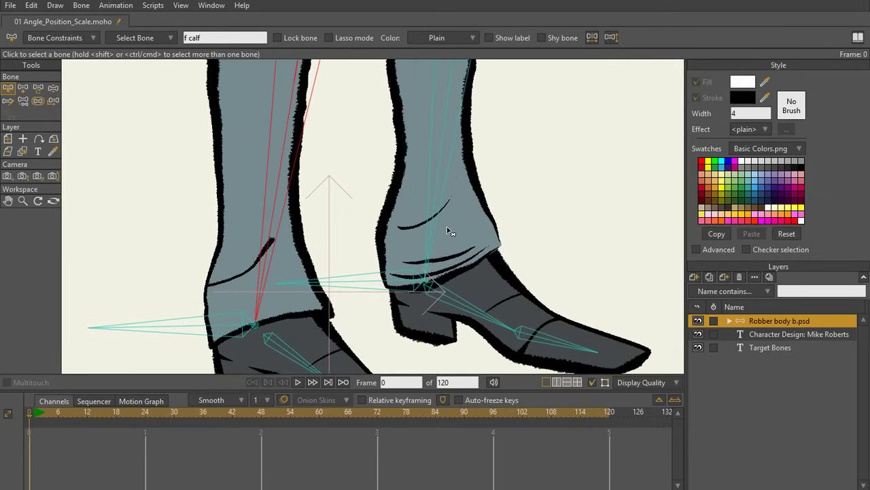
pyautogui.click(442, 181)
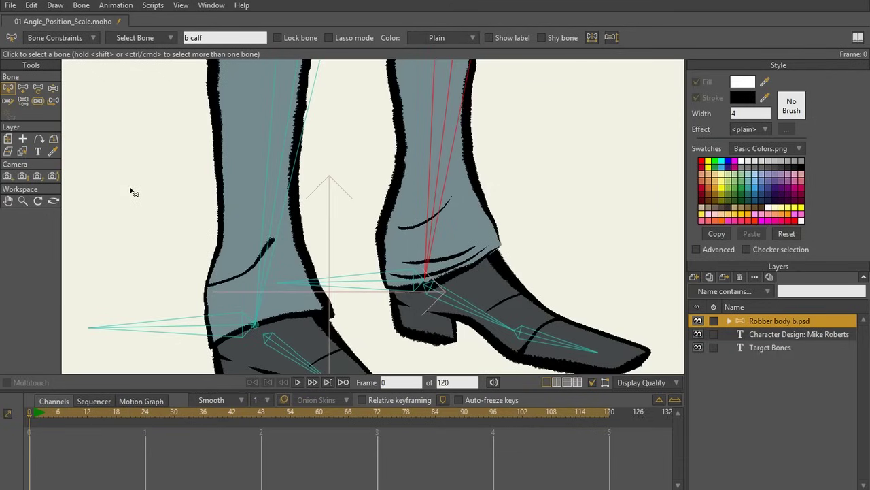
pyautogui.click(22, 101)
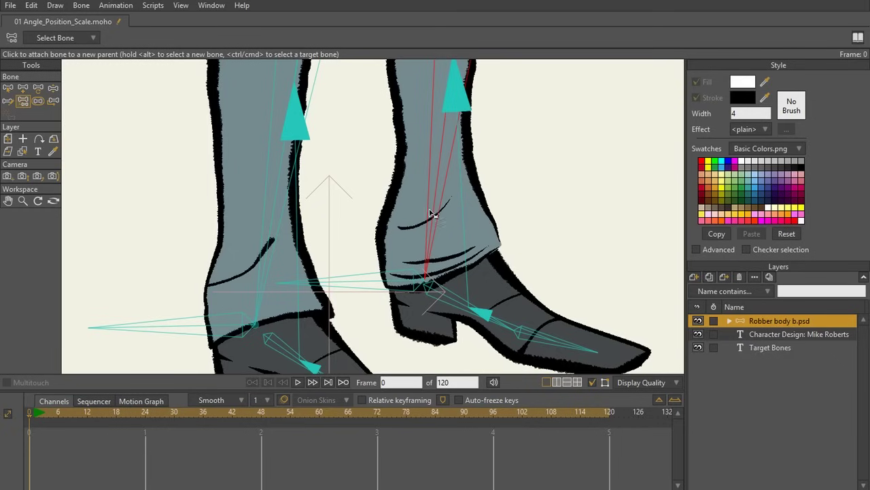
pyautogui.scroll(5, 378, 285)
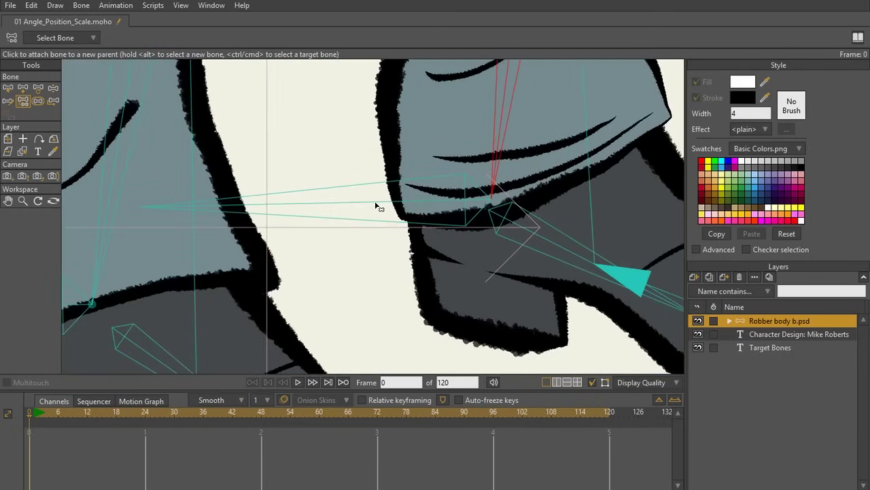
pyautogui.scroll(3, 476, 225)
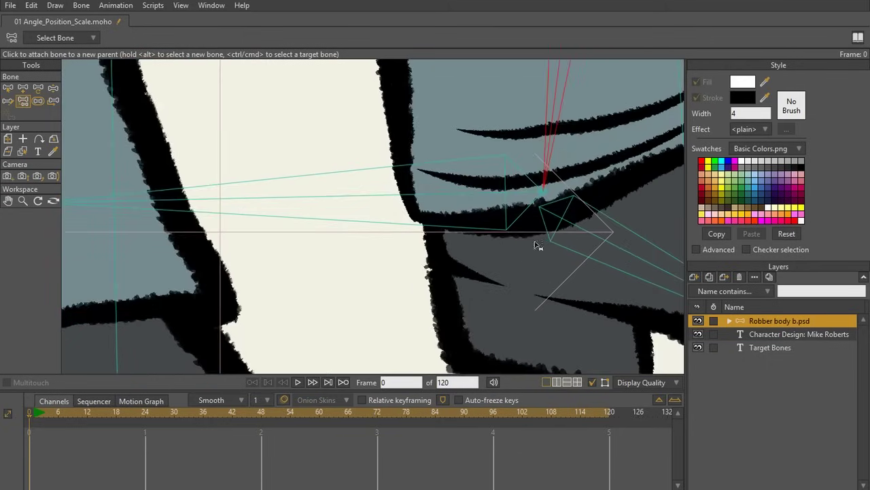
pyautogui.hscroll(2, 449, 231)
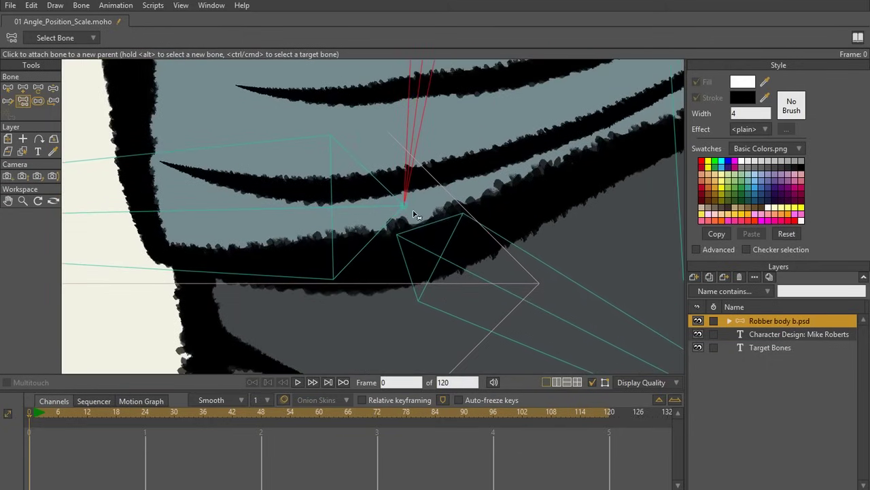
pyautogui.scroll(-4, 442, 222)
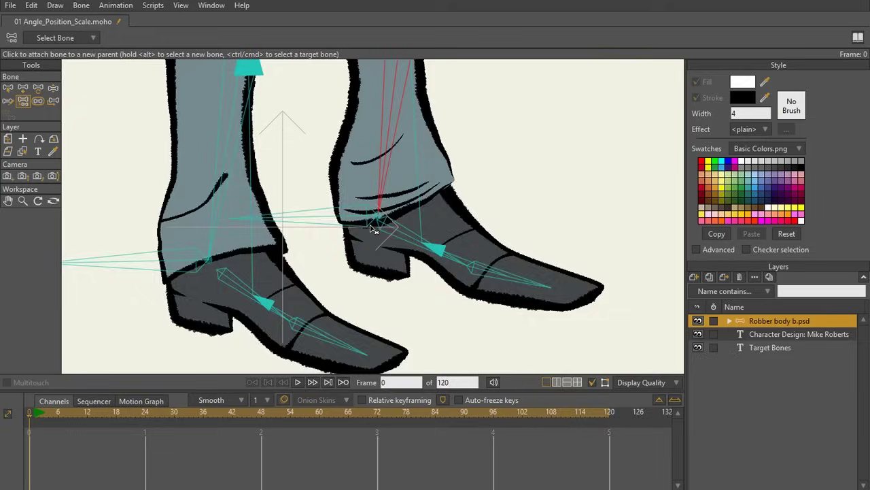
pyautogui.scroll(-5, 401, 204)
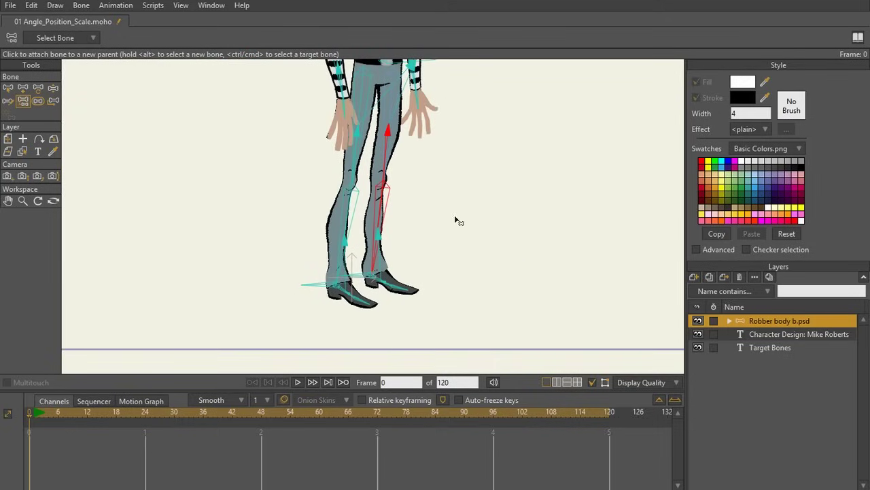
pyautogui.scroll(-3, 449, 231)
pyautogui.scroll(-3, 447, 232)
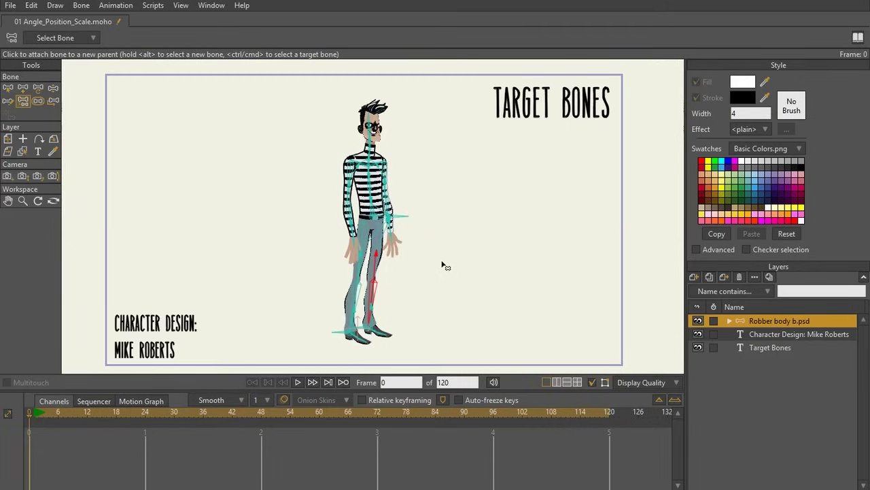
# Drag the hip and foot bones to drop the body and bend both knees, boots planted
pyautogui.press('z')
pyautogui.click(401, 219)
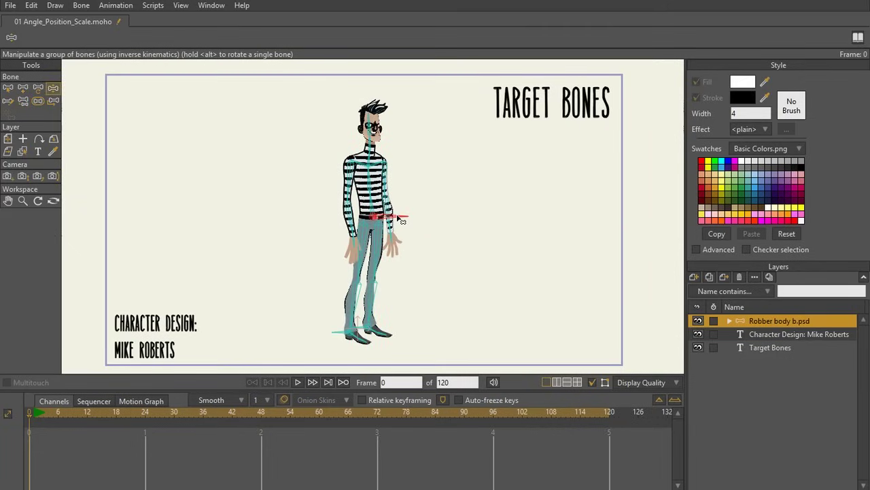
pyautogui.moveTo(401, 219)
pyautogui.mouseDown()
pyautogui.moveTo(402, 294)
pyautogui.moveTo(397, 189)
pyautogui.moveTo(394, 231)
pyautogui.moveTo(400, 214)
pyautogui.mouseUp()
pyautogui.press('t')
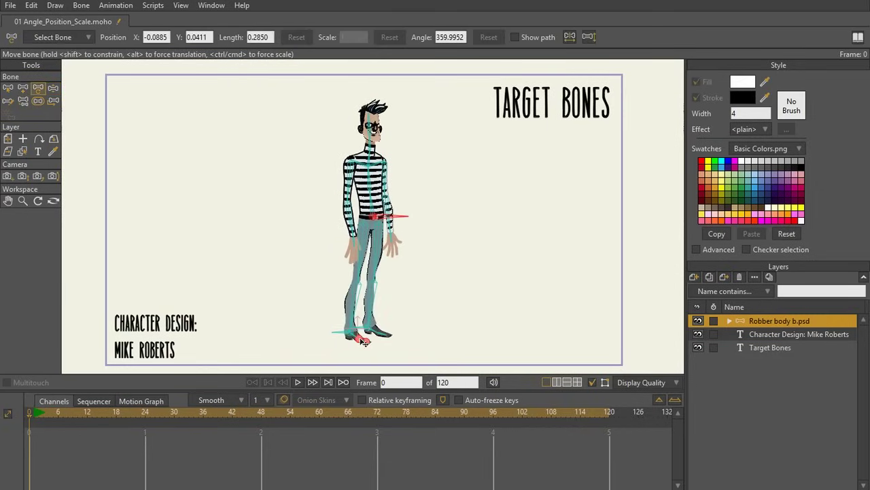
pyautogui.press('z')
pyautogui.moveTo(364, 342); pyautogui.dragTo(338, 340)
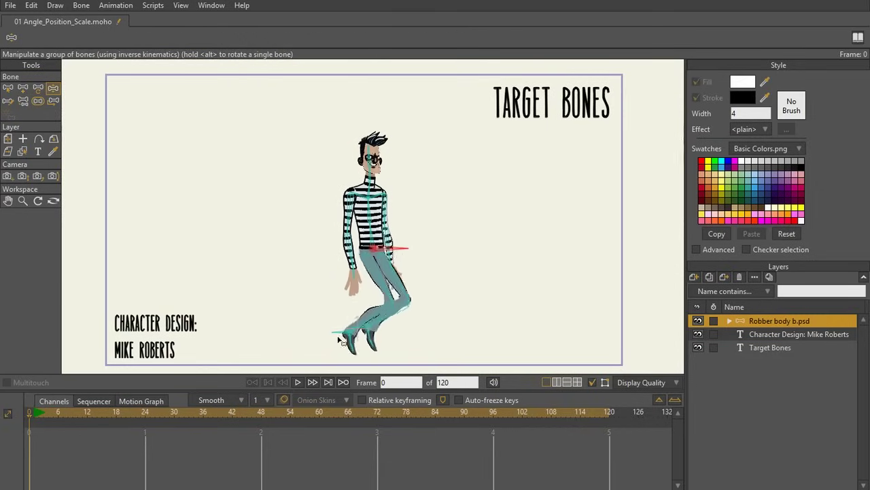